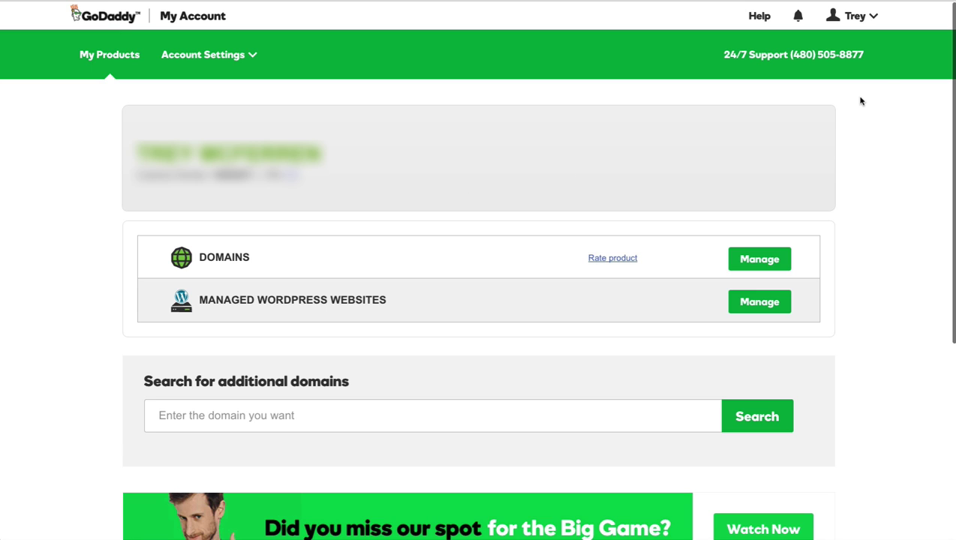
Open the GoDaddy account's options menu, then close it again.
click(873, 17)
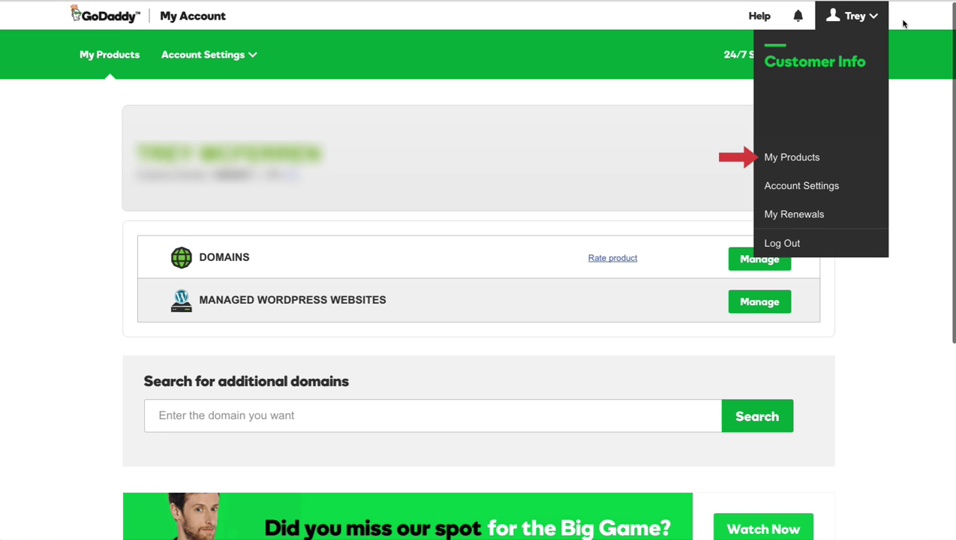
click(454, 195)
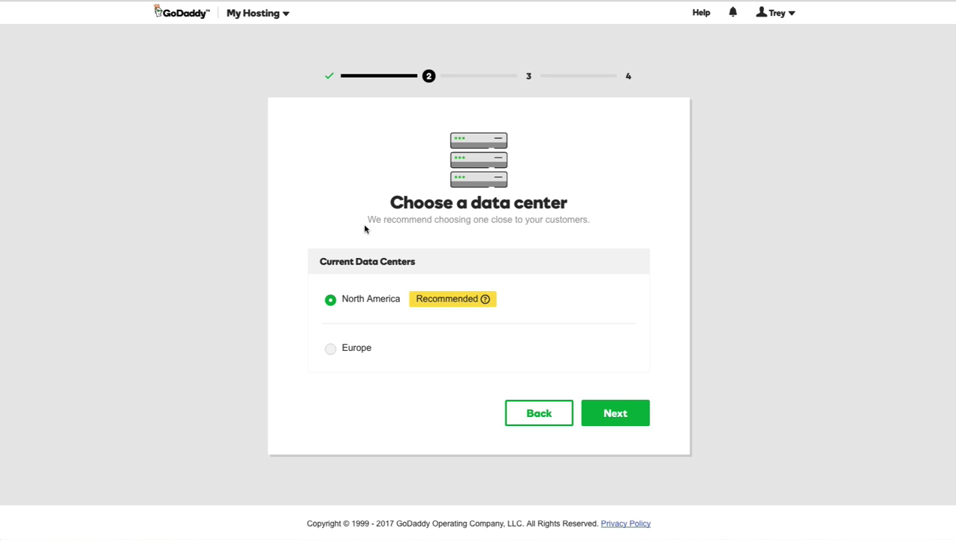
Keep North America as the data center and install WordPress with the entered admin login.
click(586, 407)
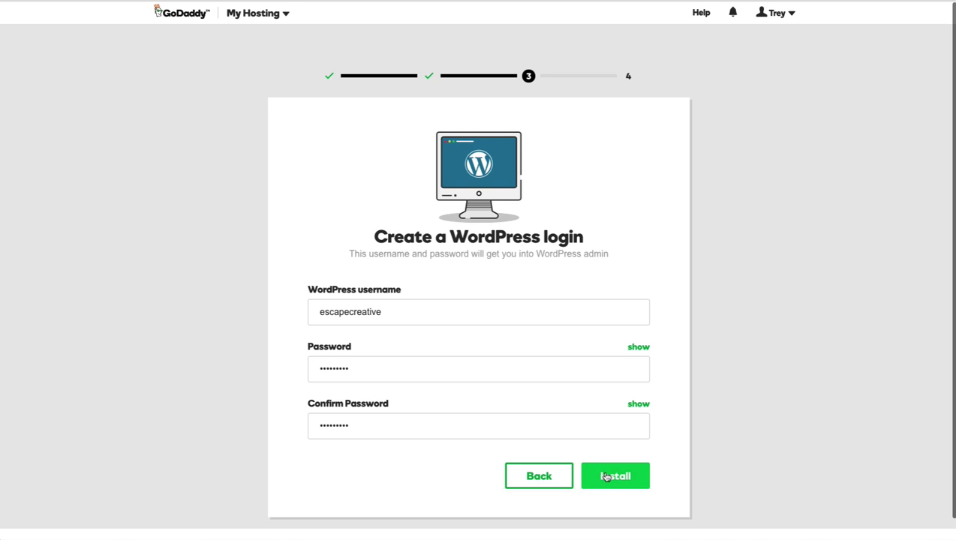
click(604, 473)
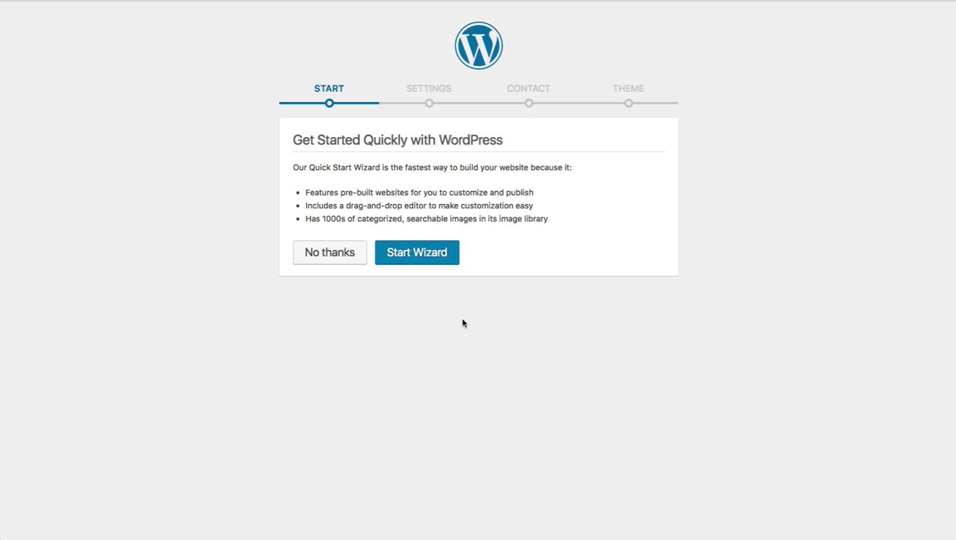
Launch the WordPress Quick Start Wizard from the Get Started Quickly screen.
click(412, 256)
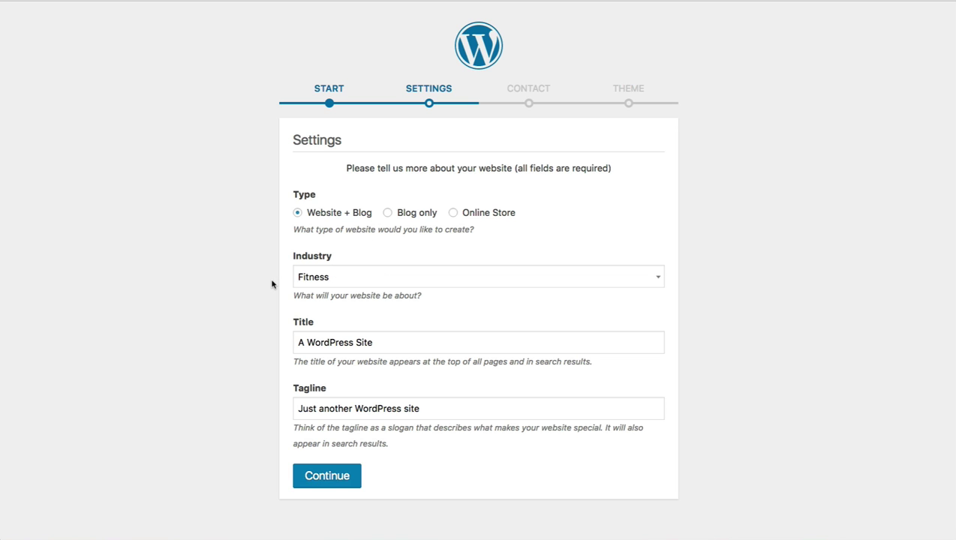
Choose Fitness as the site's industry.
click(334, 280)
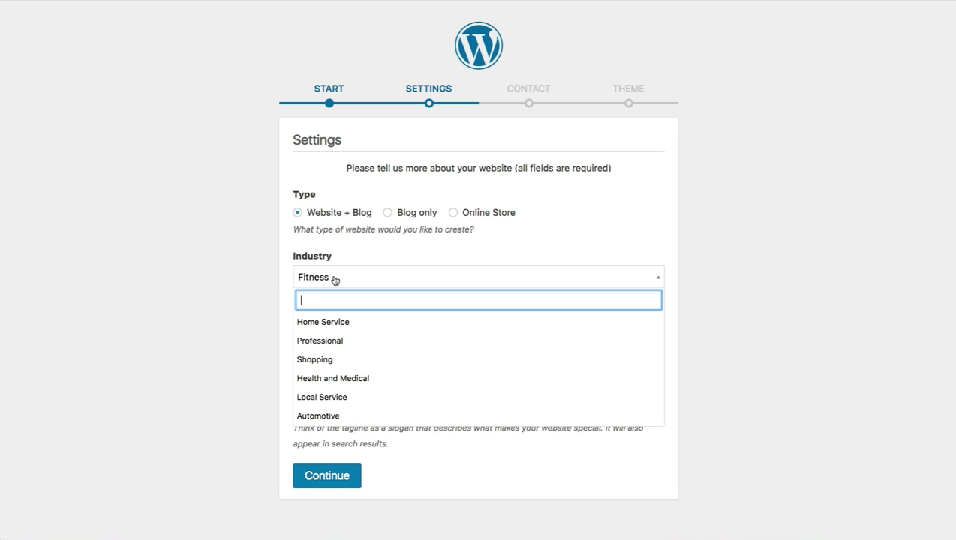
text(fitness)
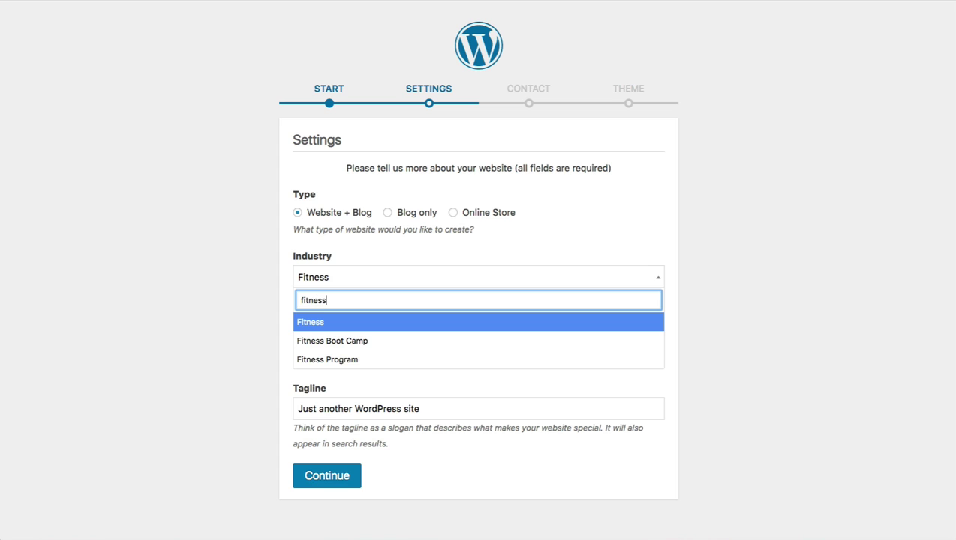
click(311, 322)
click(258, 301)
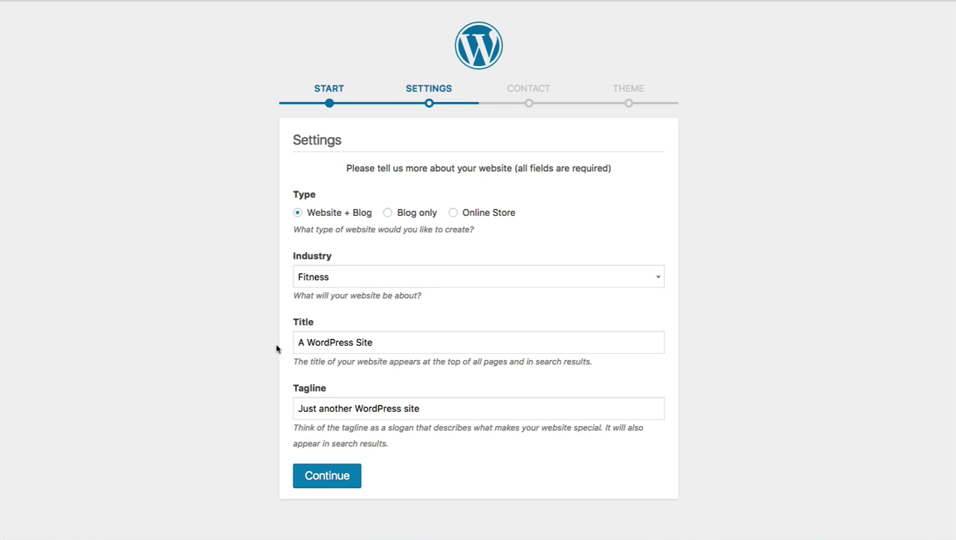
Set the site title to 'CrossFit Addict' and the tagline to 'Your tagline'.
triple_click(327, 343)
text(Cross)
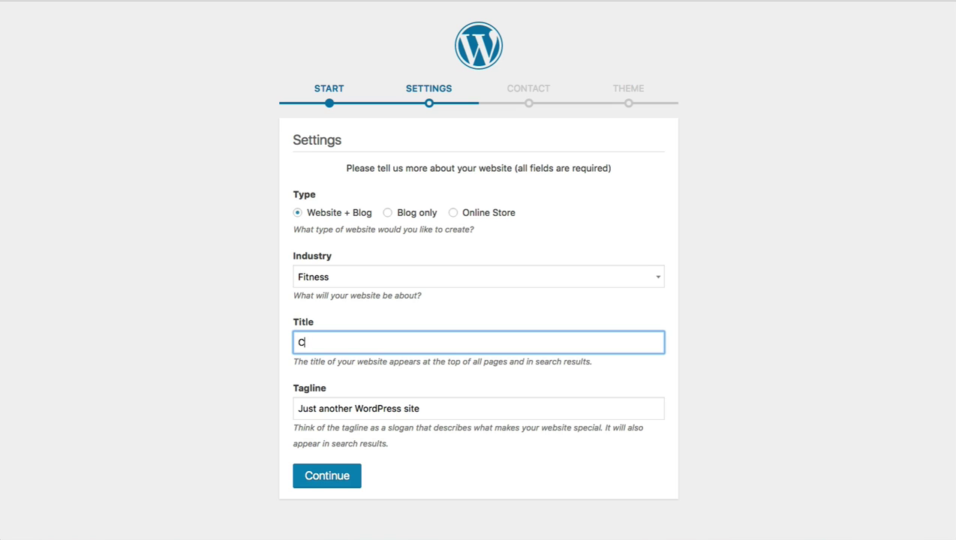
text(Fit Addict)
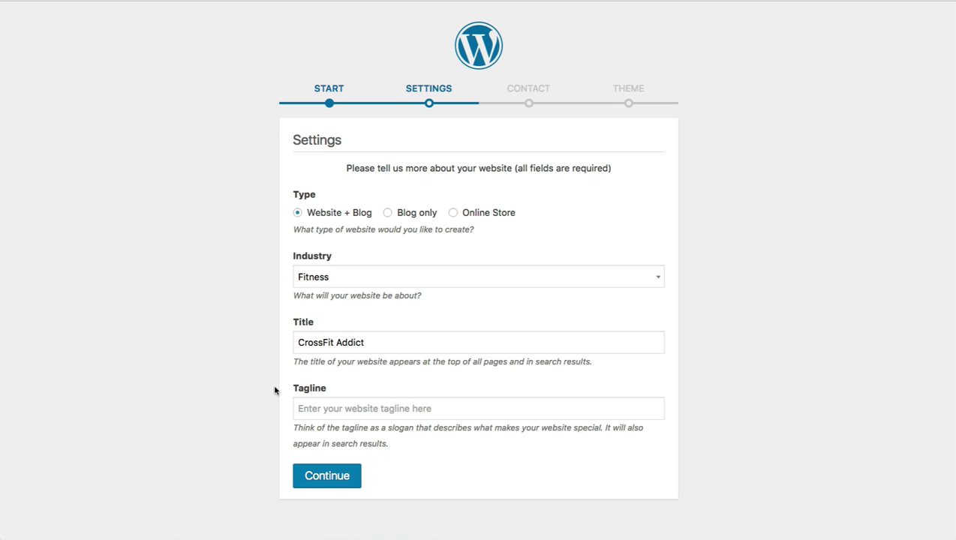
click(314, 404)
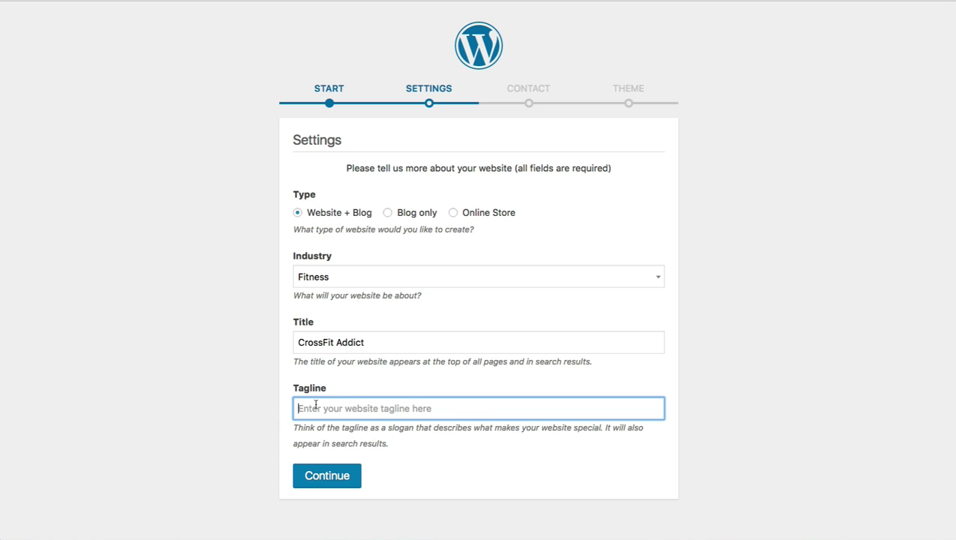
text(Your tagline)
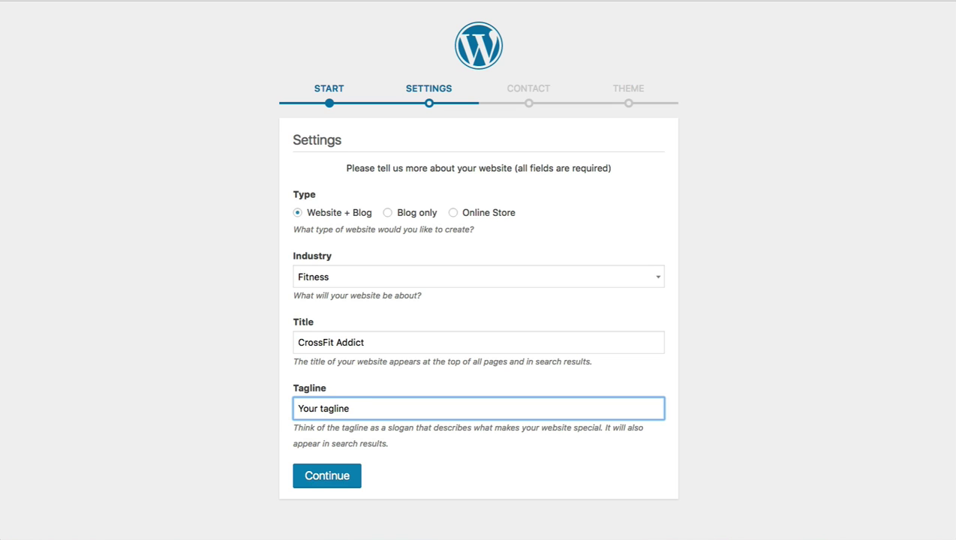
click(277, 411)
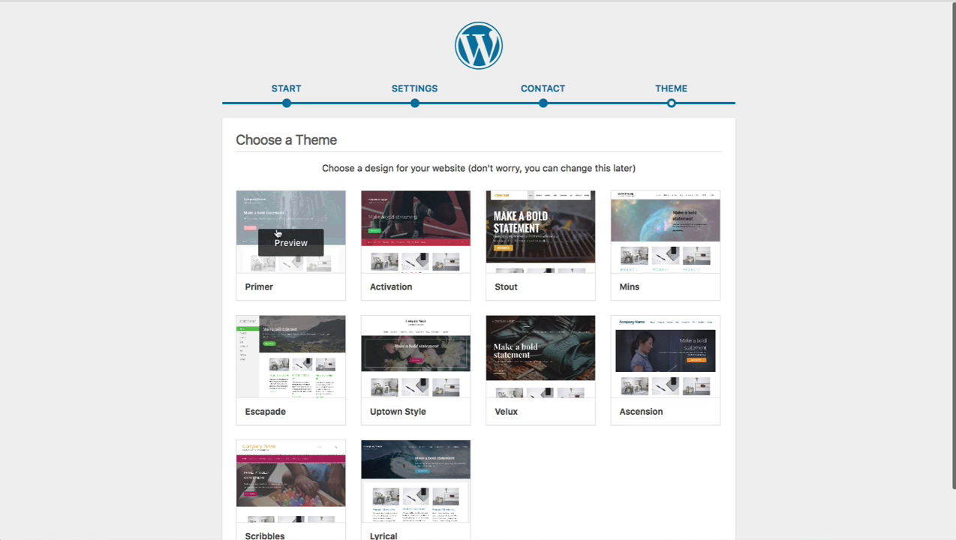
mouse_move(413, 242)
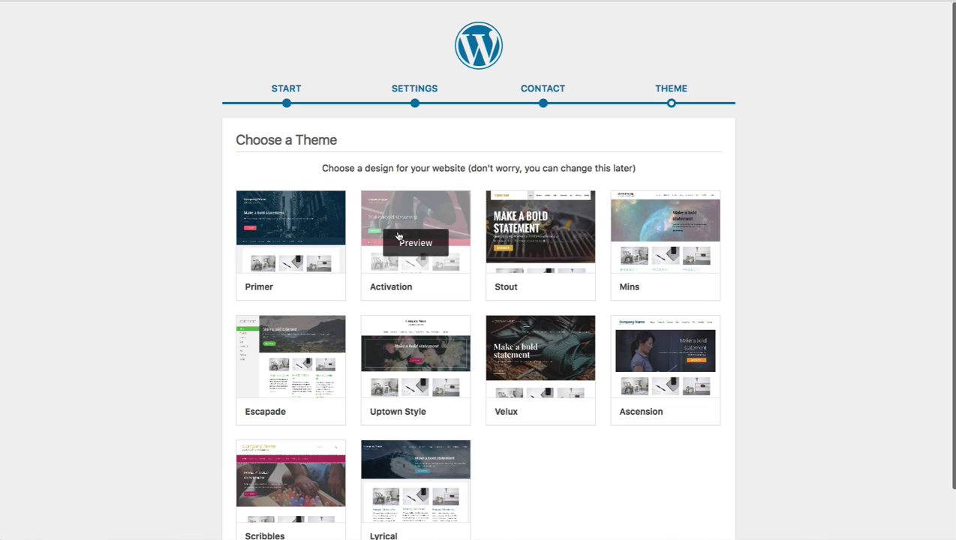
click(549, 240)
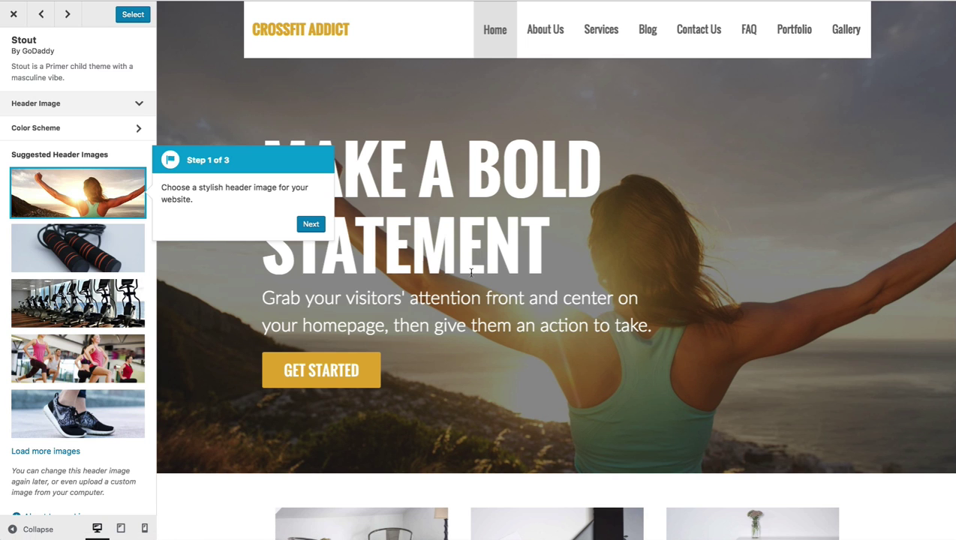
scroll(471, 274, down, 5)
scroll(473, 273, up, 5)
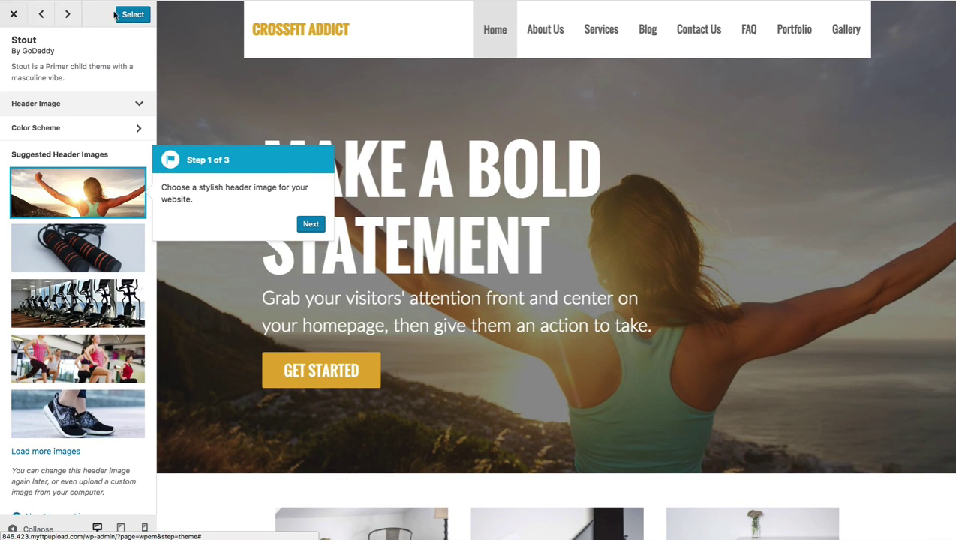
click(15, 15)
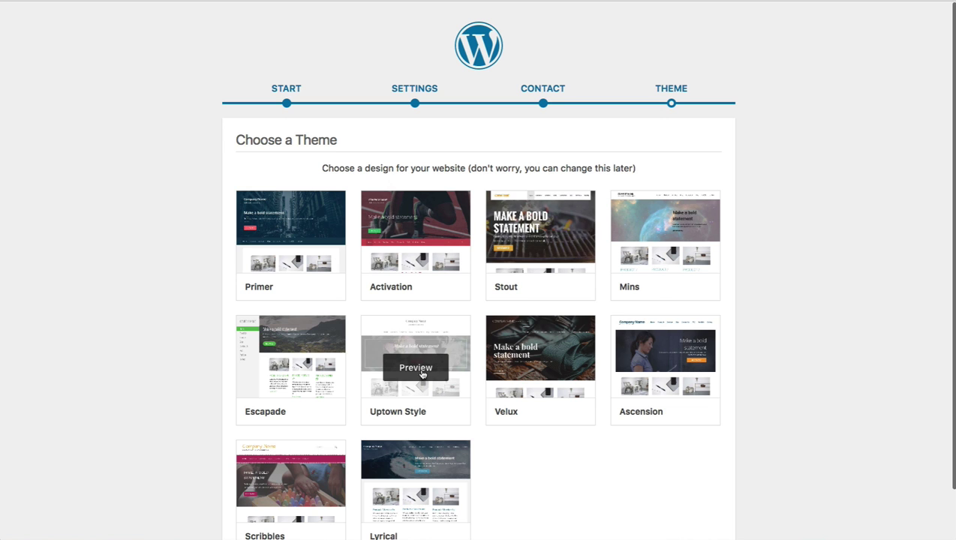
Preview the Uptown Style theme and close it, then preview Primer with the site.
click(414, 365)
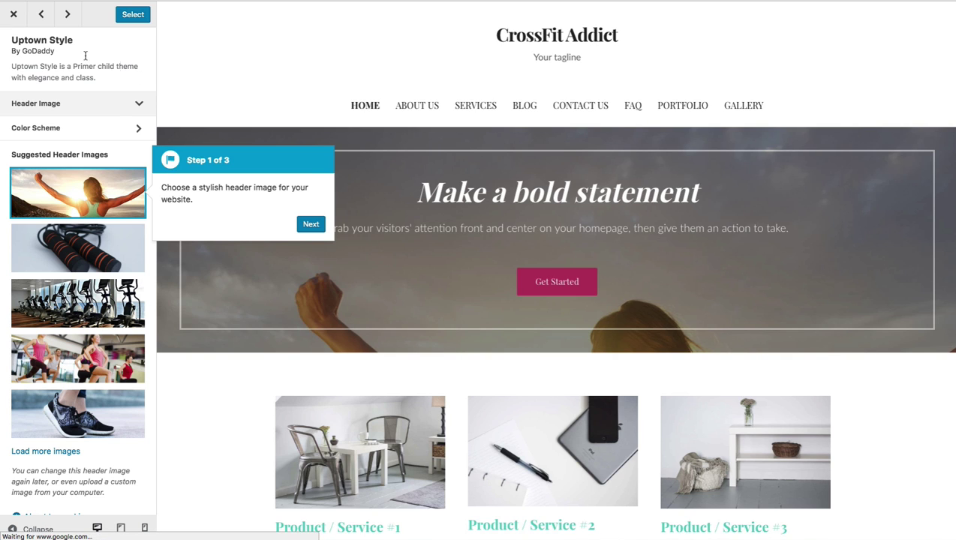
click(13, 15)
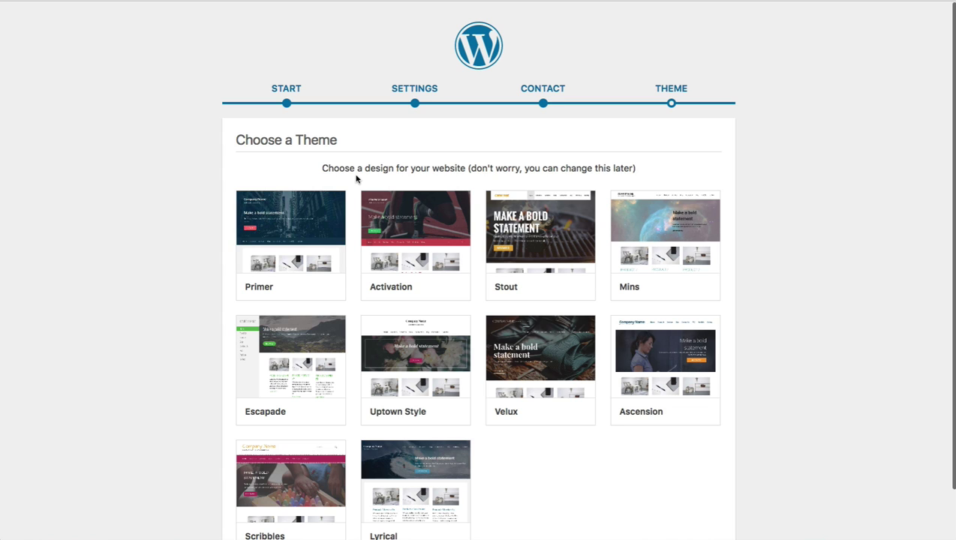
mouse_move(272, 262)
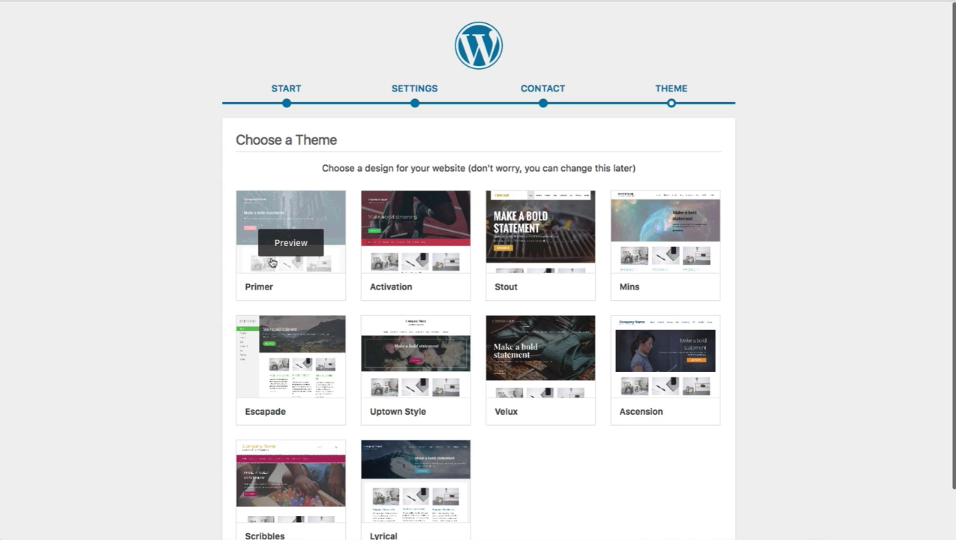
click(290, 244)
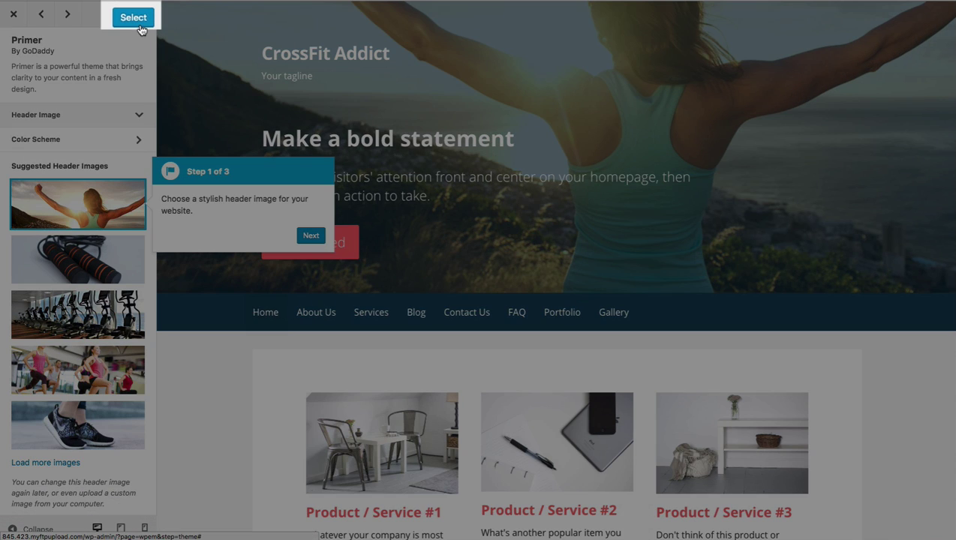
Select the Primer theme to install and activate it in the Customizer.
click(135, 19)
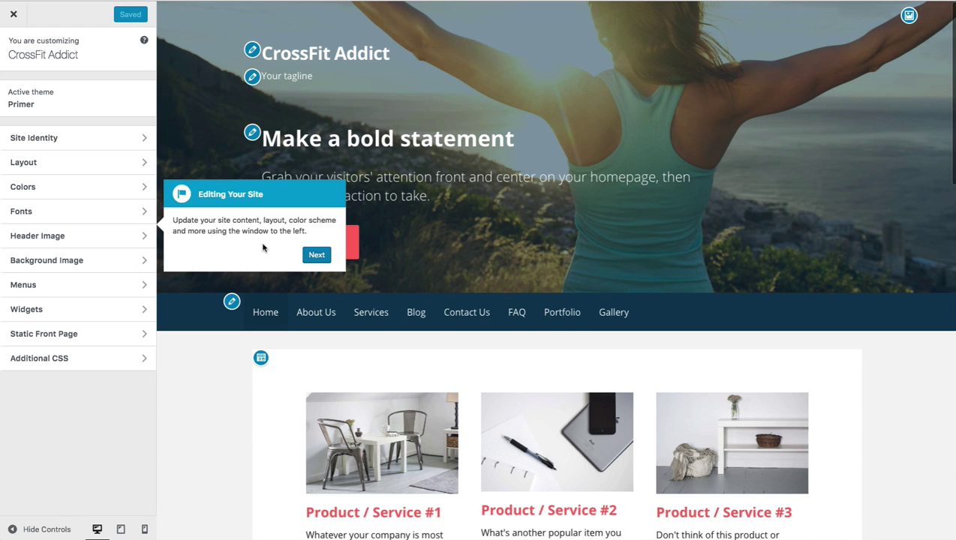
Step through the Customizer tour, watch and close its intro video, then dismiss the tip.
click(316, 255)
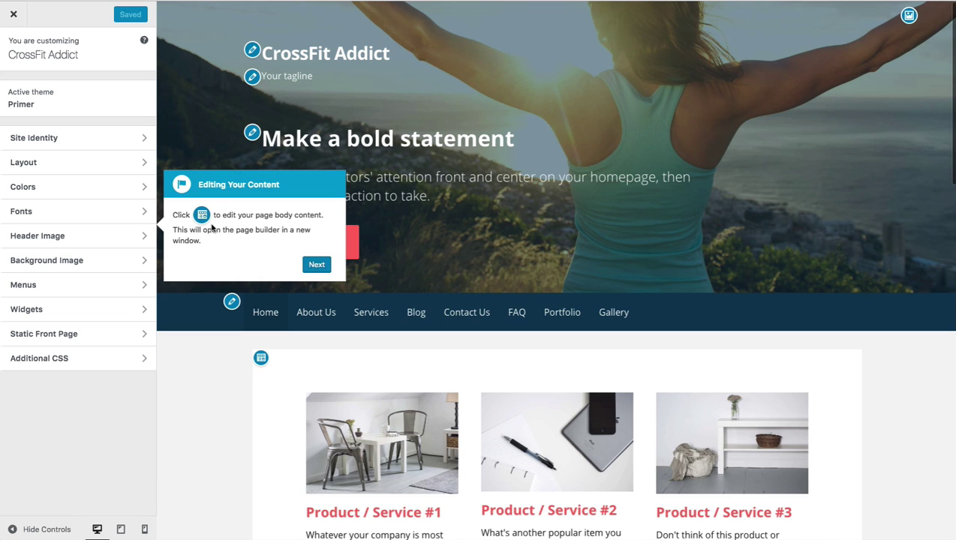
click(316, 266)
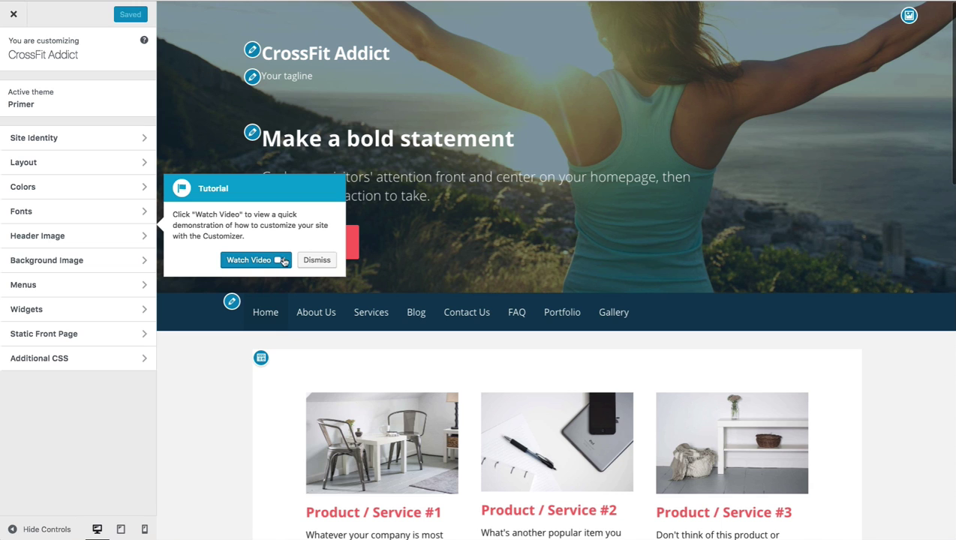
click(251, 261)
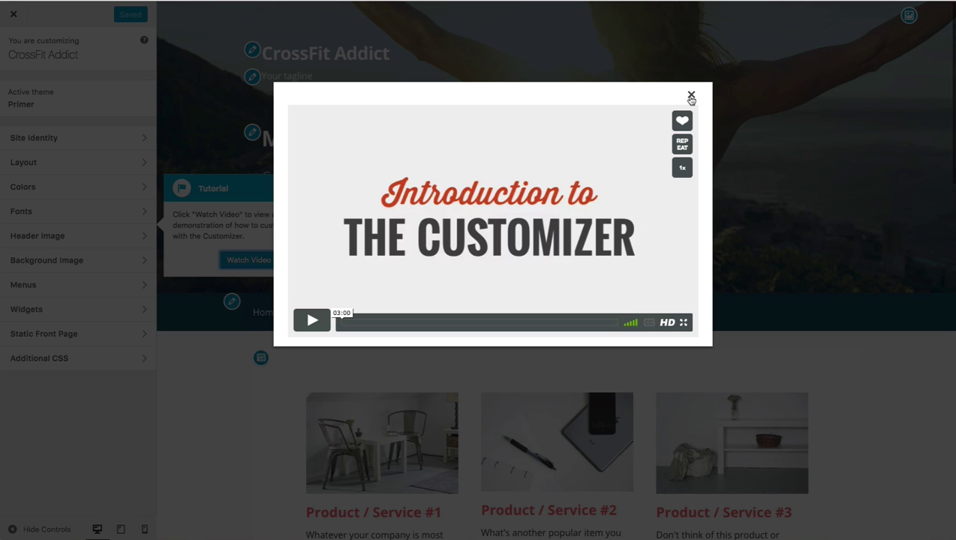
click(691, 98)
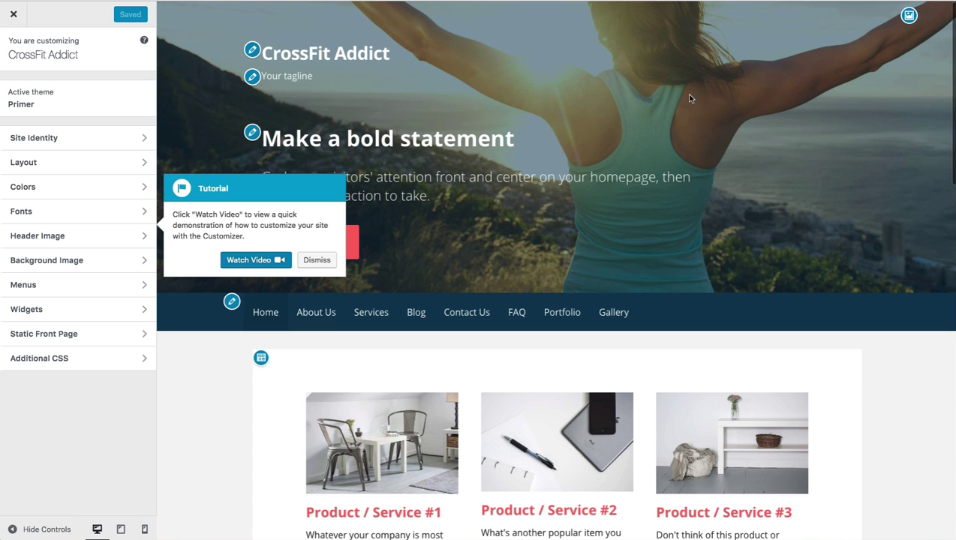
click(316, 261)
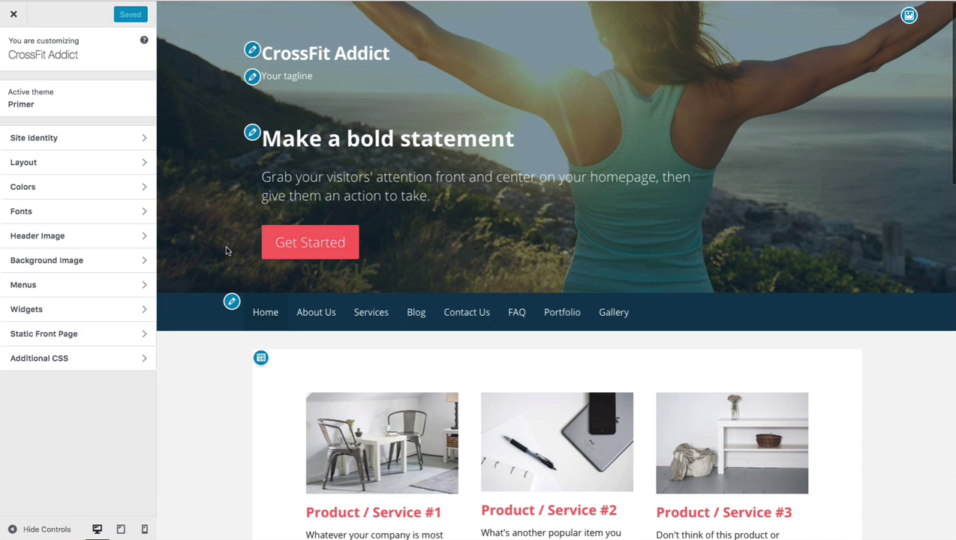
Look at the tagline and site title settings, then open the 'Make a bold statement' hero widget.
click(252, 76)
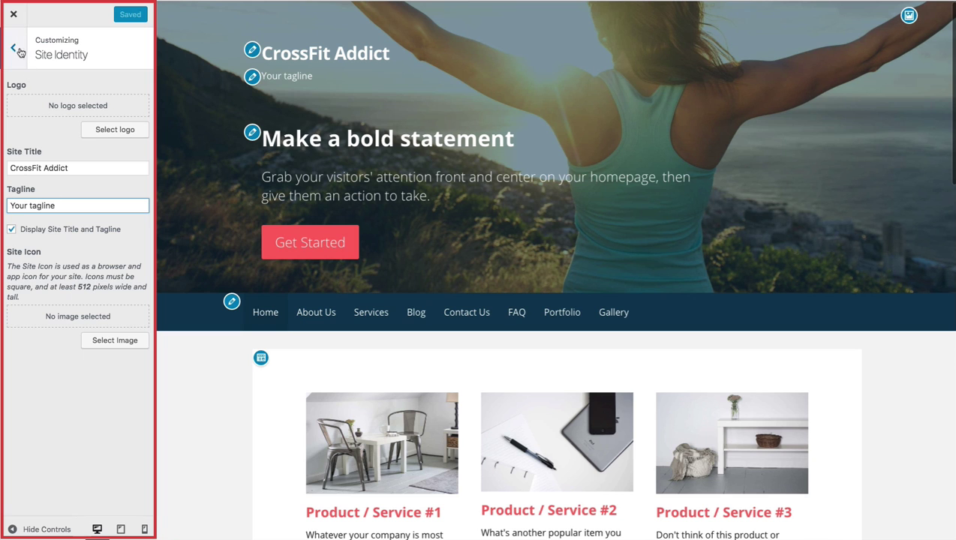
click(252, 51)
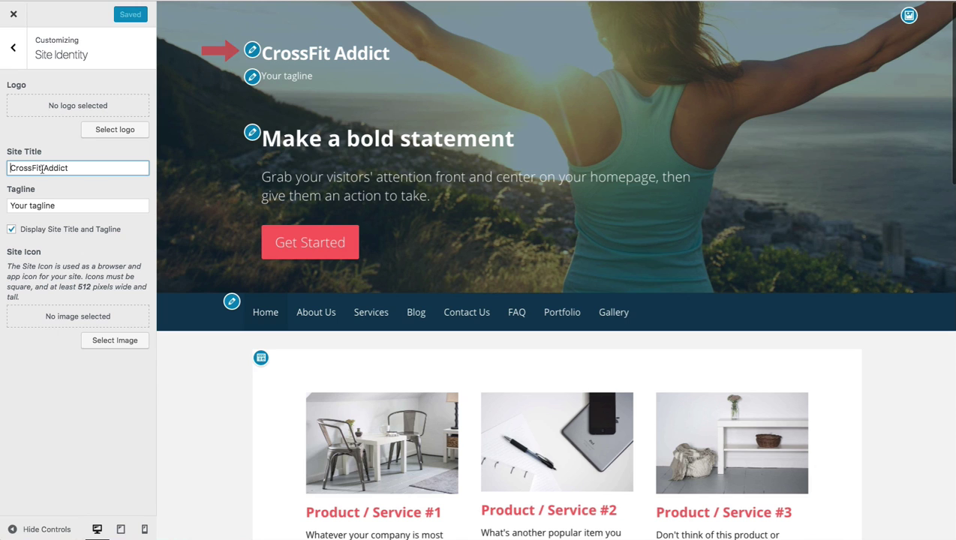
click(252, 135)
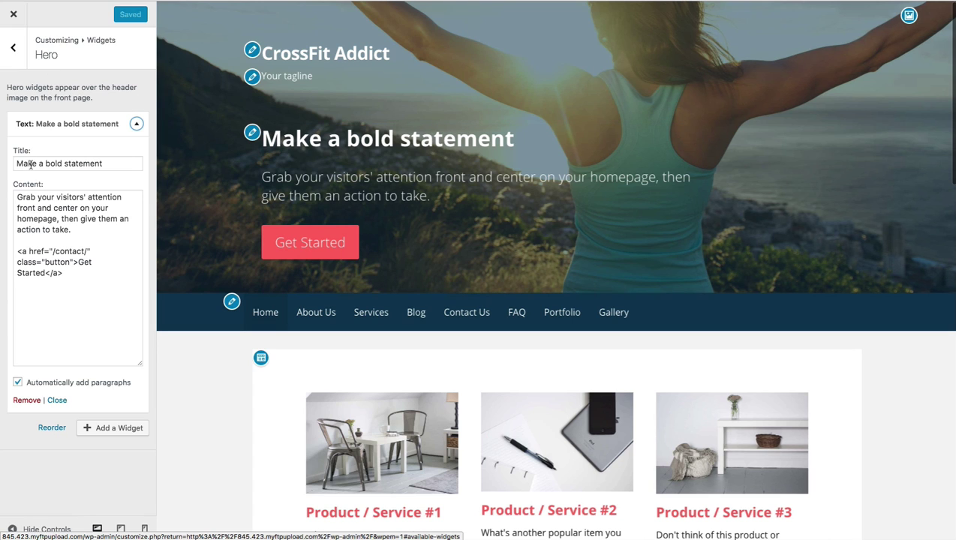
Inspect the hero widget's title and content, including the Get Started button code, then return to Widgets.
drag(23, 164, 123, 166)
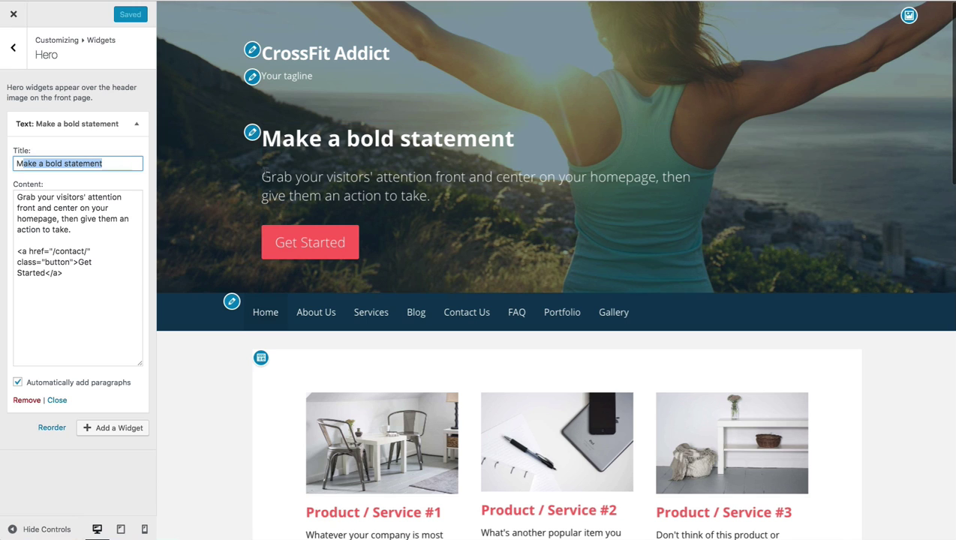
drag(40, 198, 91, 230)
click(91, 231)
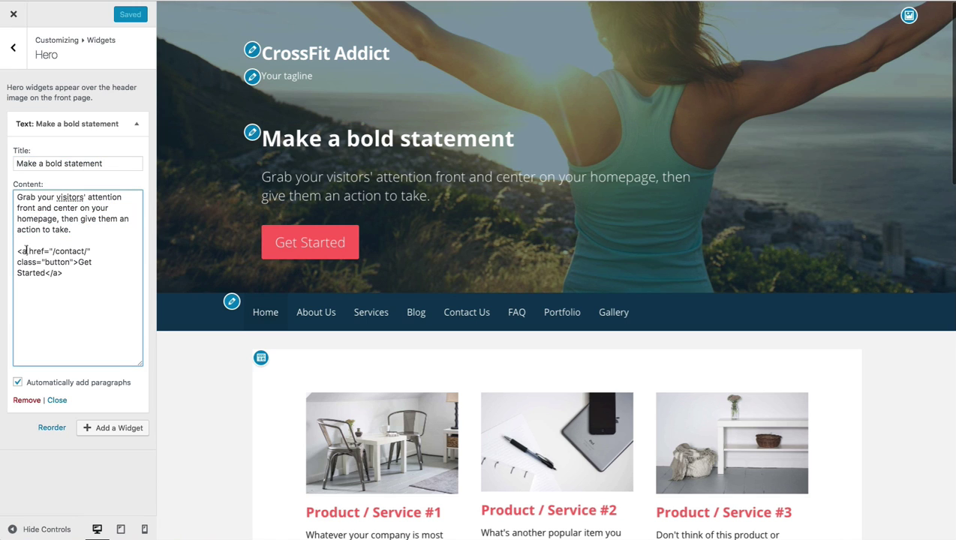
drag(28, 252, 68, 274)
click(68, 274)
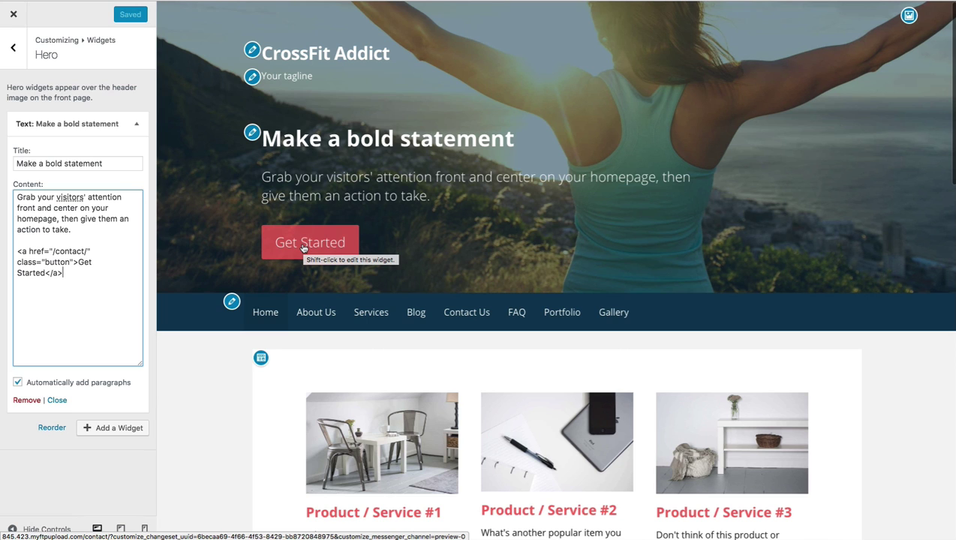
key(Escape)
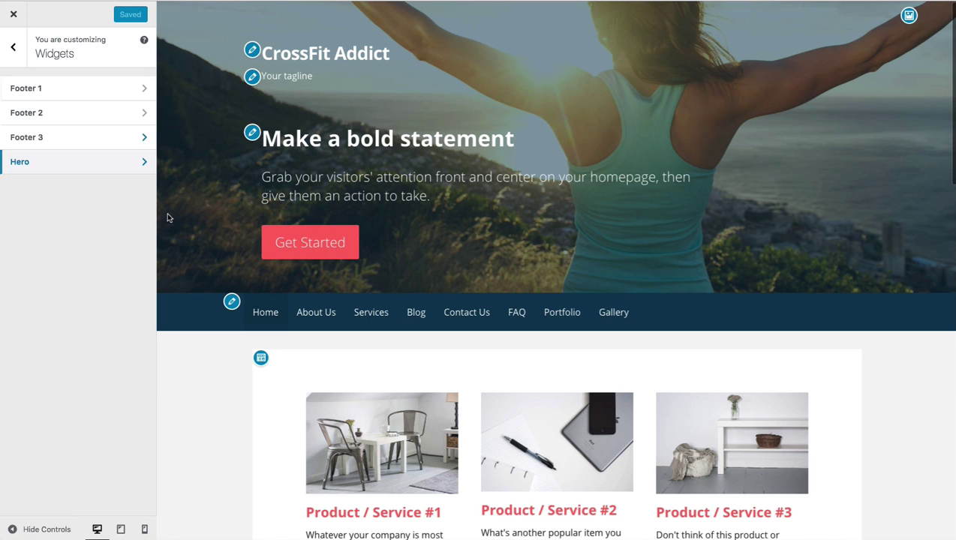
Open the home page body in Page Builder, skip its welcome tour, and close Row Layouts.
click(261, 359)
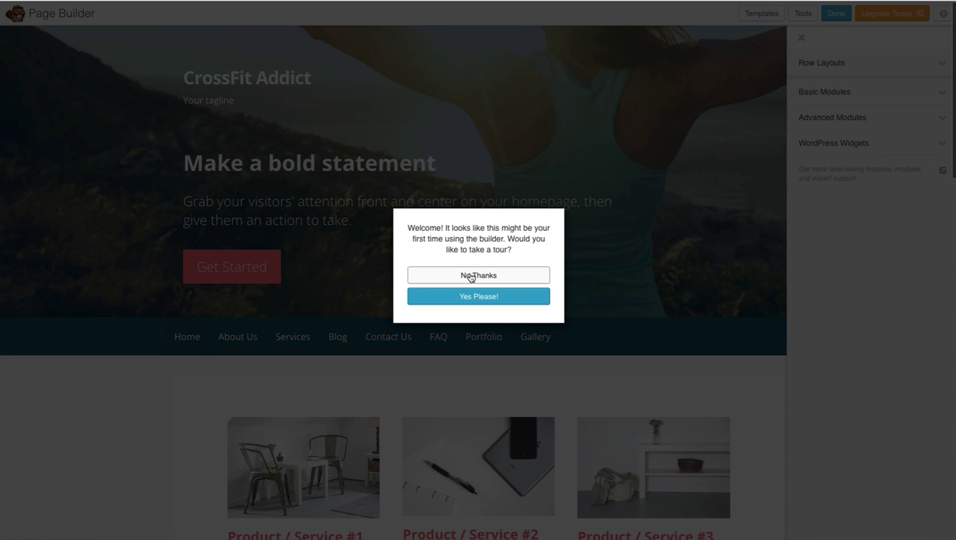
click(472, 279)
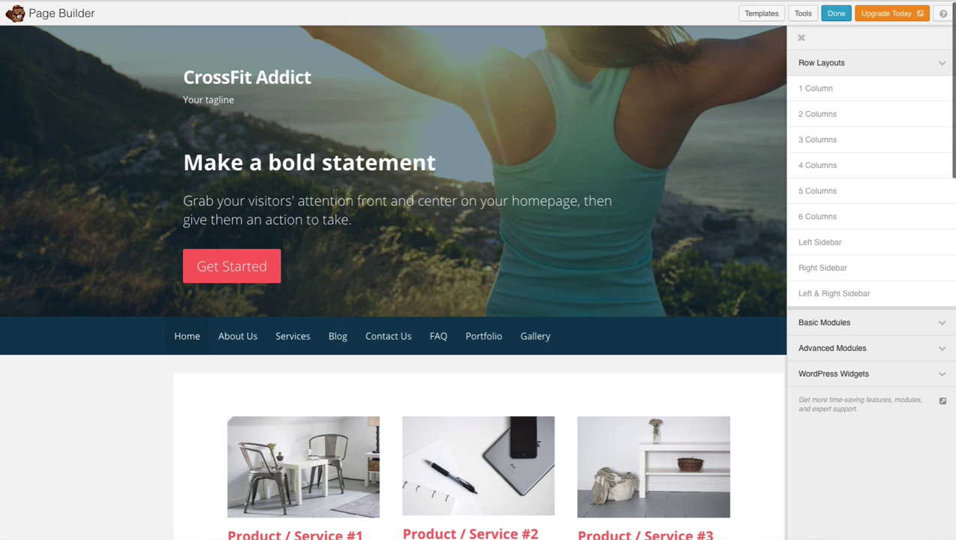
click(800, 40)
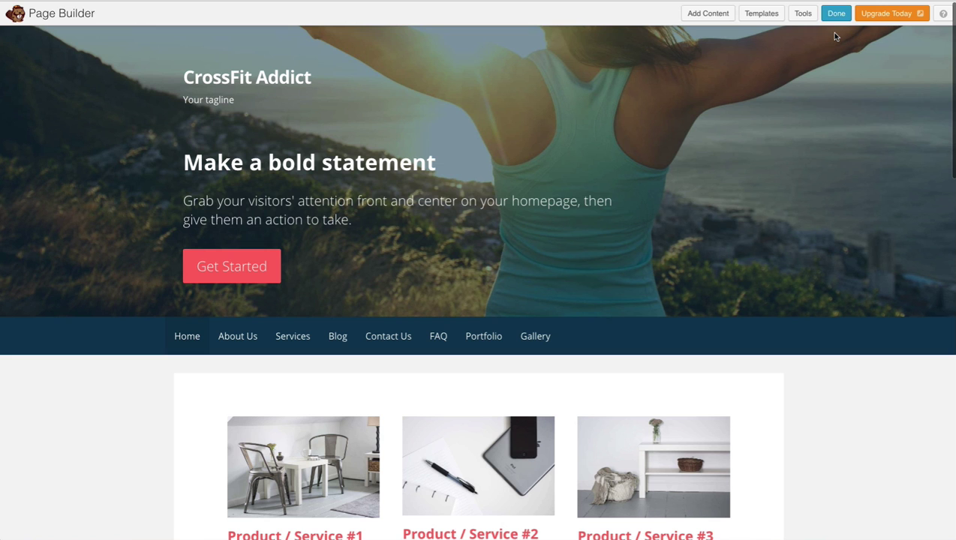
Exit Beaver Page Builder discarding all changes, and reopen CrossFit Addict in the Customizer with Primer active.
click(836, 13)
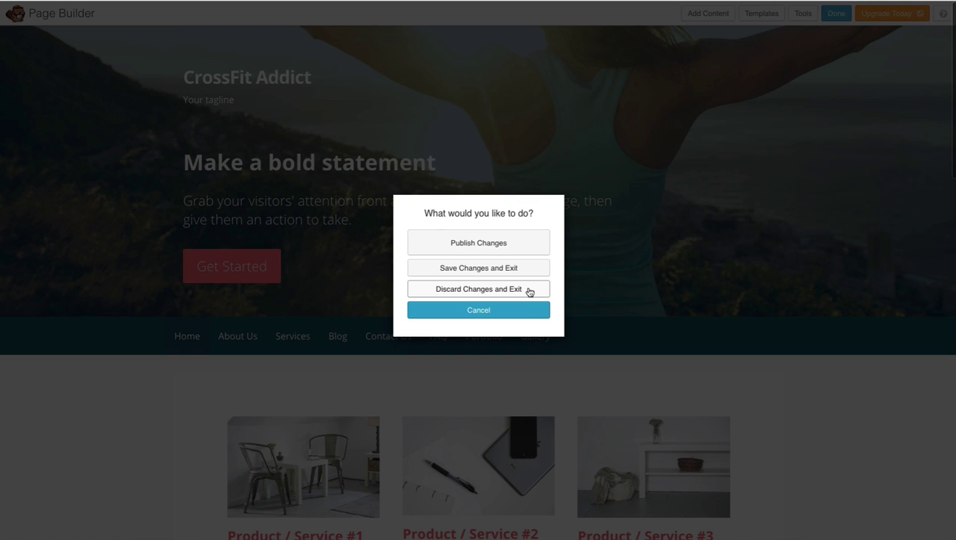
click(530, 292)
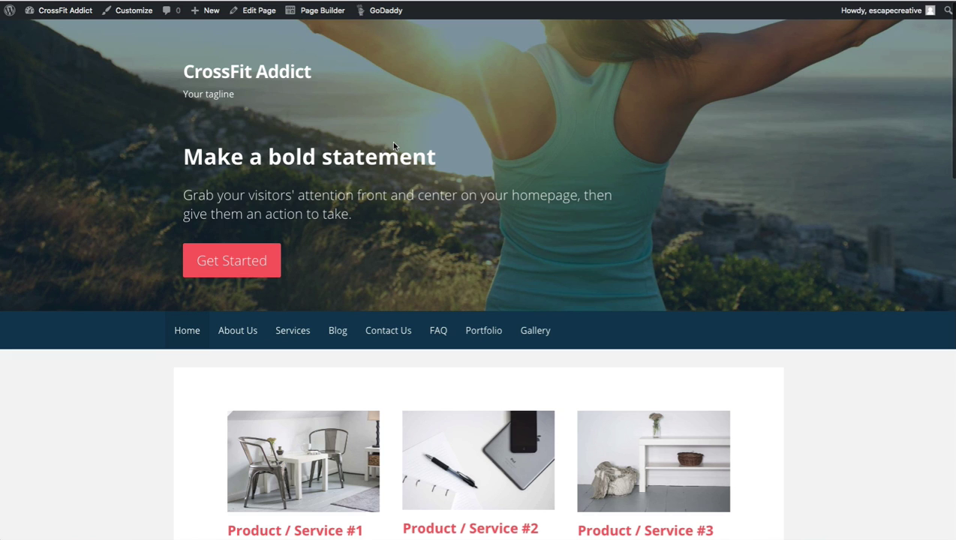
click(131, 24)
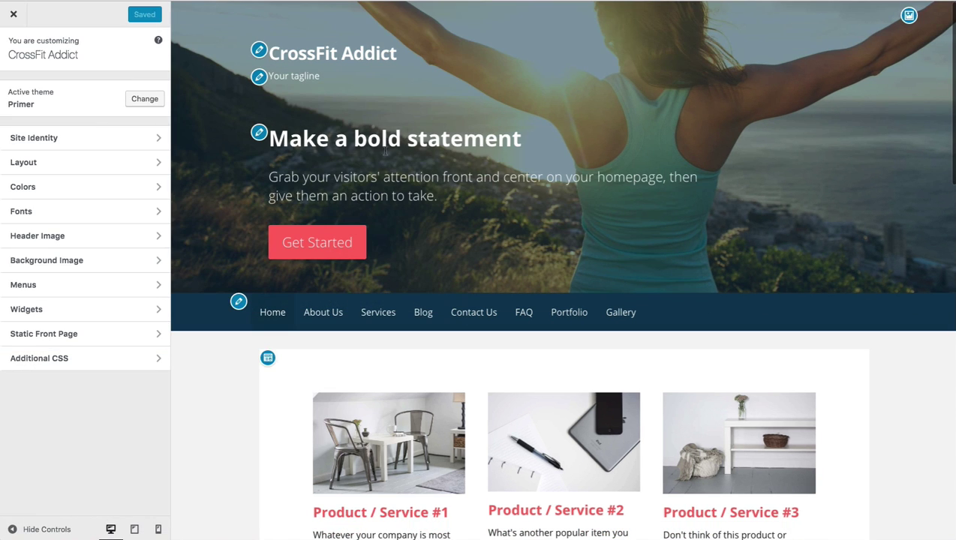